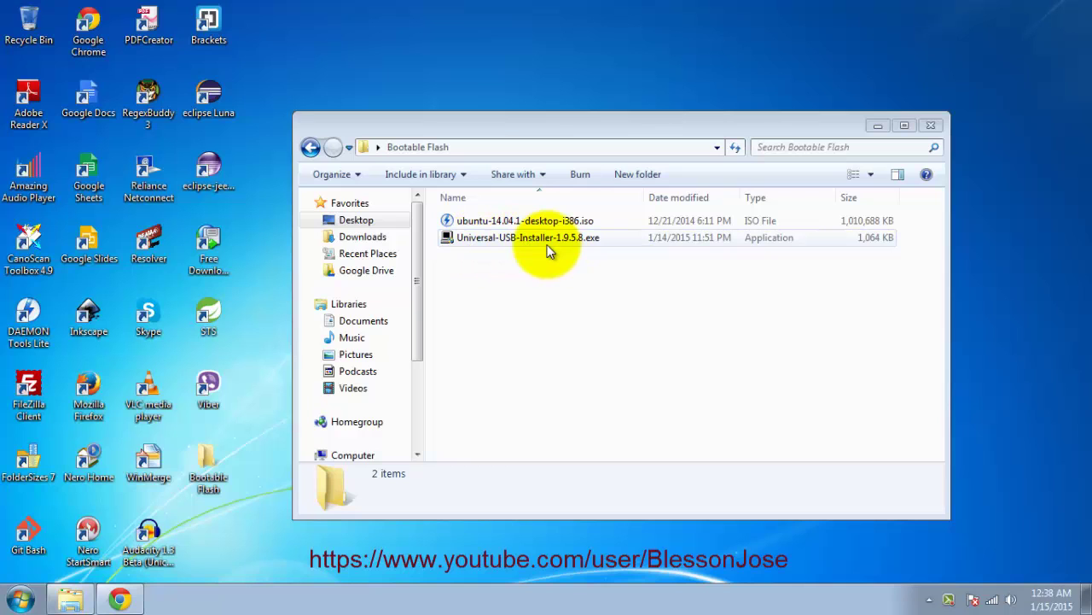
# - Review the pendrivelinux Universal USB Installer page in Chrome, scrolling down through it
pyautogui.click(120, 598)
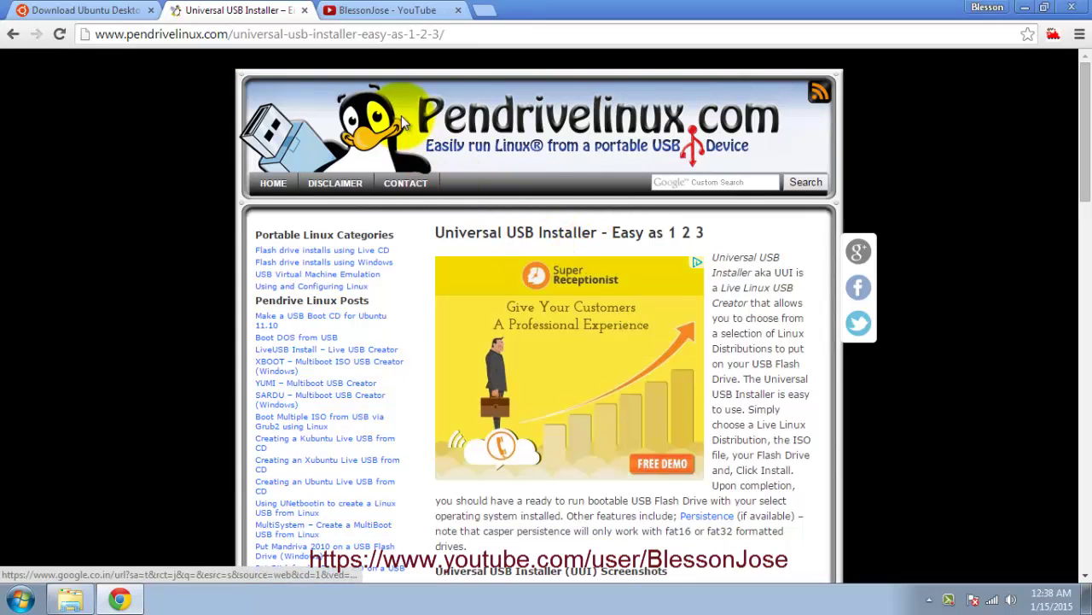
pyautogui.click(141, 34)
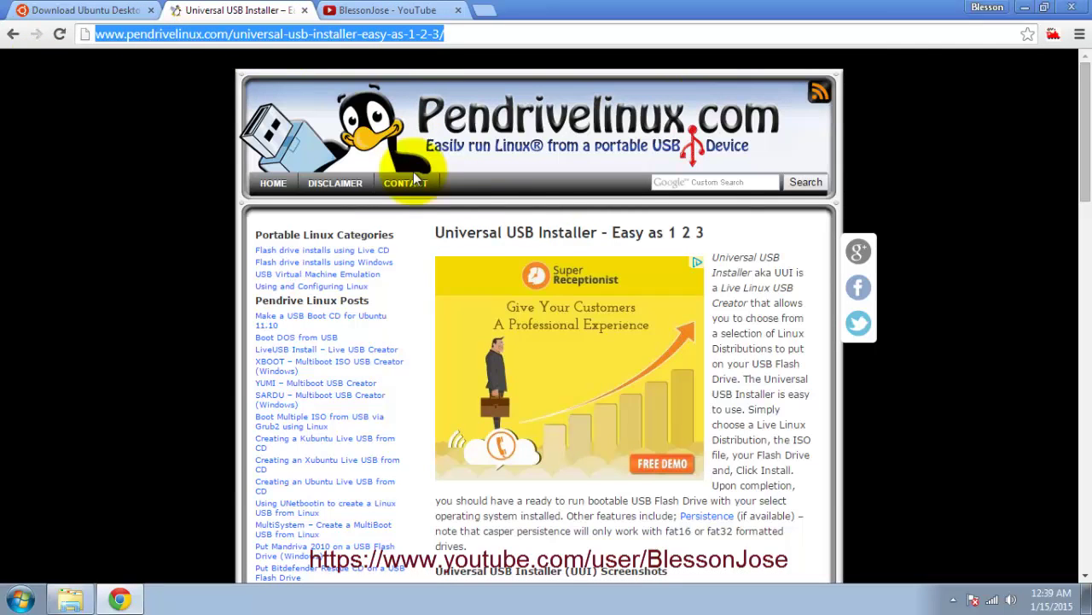
pyautogui.scroll(-1, 755, 303)
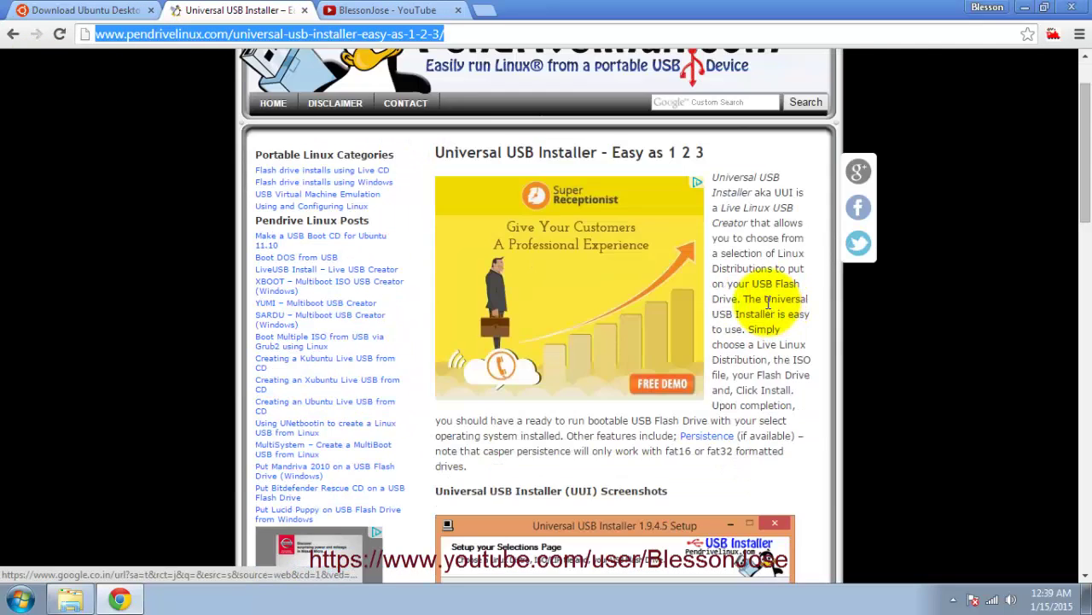
pyautogui.scroll(-5, 757, 310)
pyautogui.scroll(-5, 747, 326)
pyautogui.scroll(-1, 732, 340)
pyautogui.scroll(-1, 734, 341)
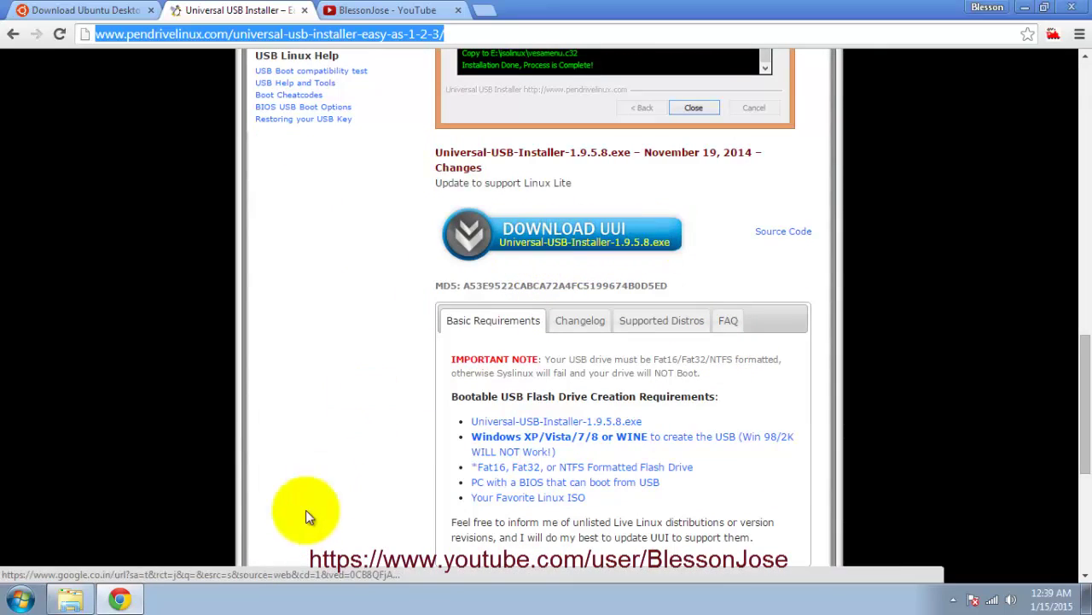
# - Check the installer application and the Ubuntu ISO in the Bootable Flash folder
pyautogui.click(72, 598)
pyautogui.click(491, 240)
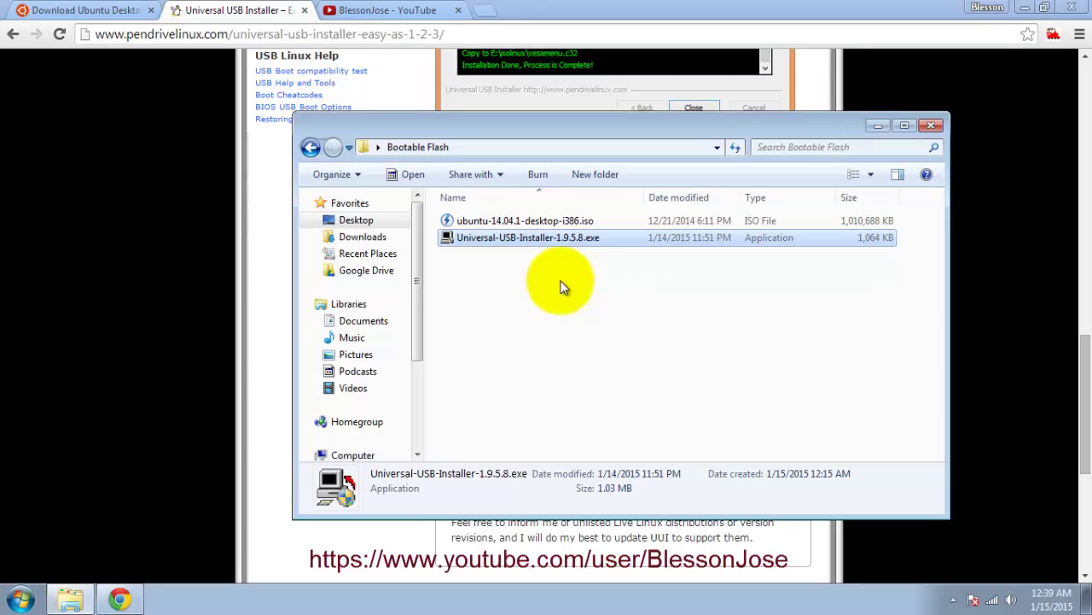
pyautogui.click(537, 219)
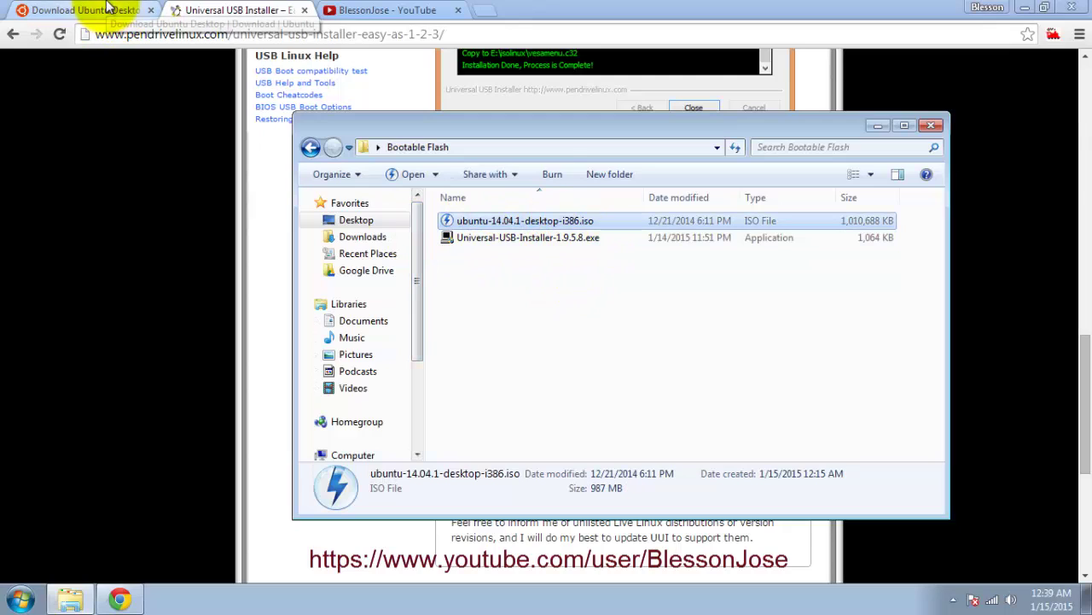
# - Show the Download Ubuntu Desktop page for 14.04.1 LTS with the 32-bit flavour kept
pyautogui.click(108, 9)
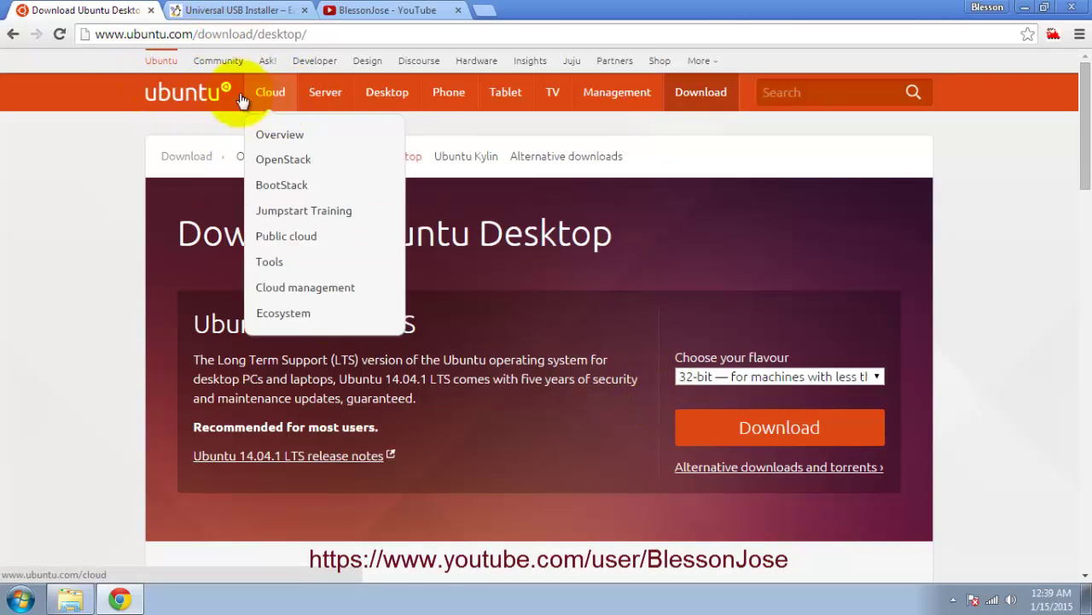
pyautogui.click(192, 39)
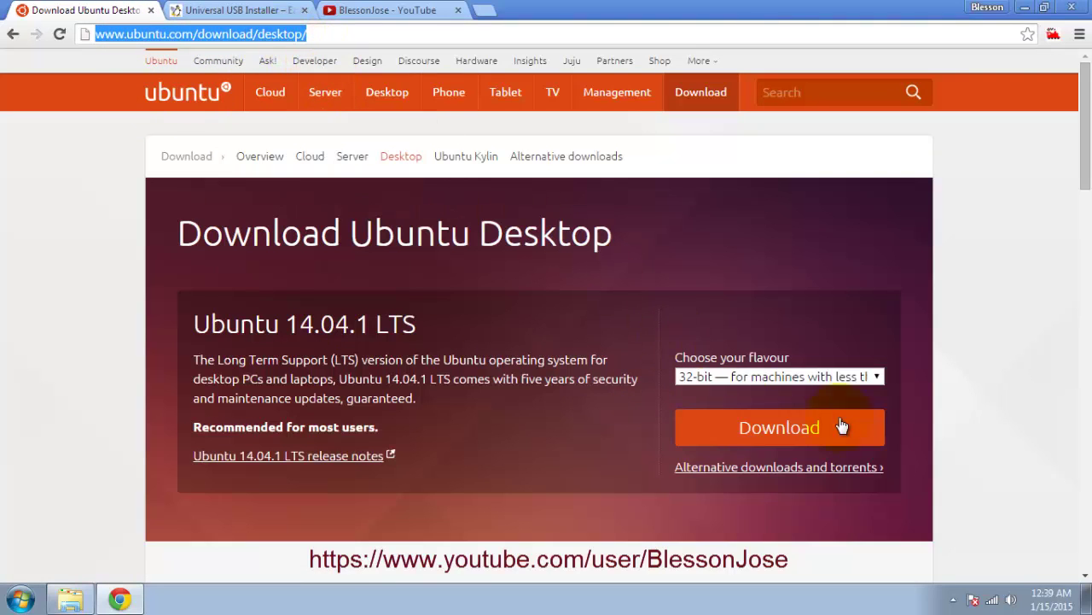
pyautogui.click(815, 385)
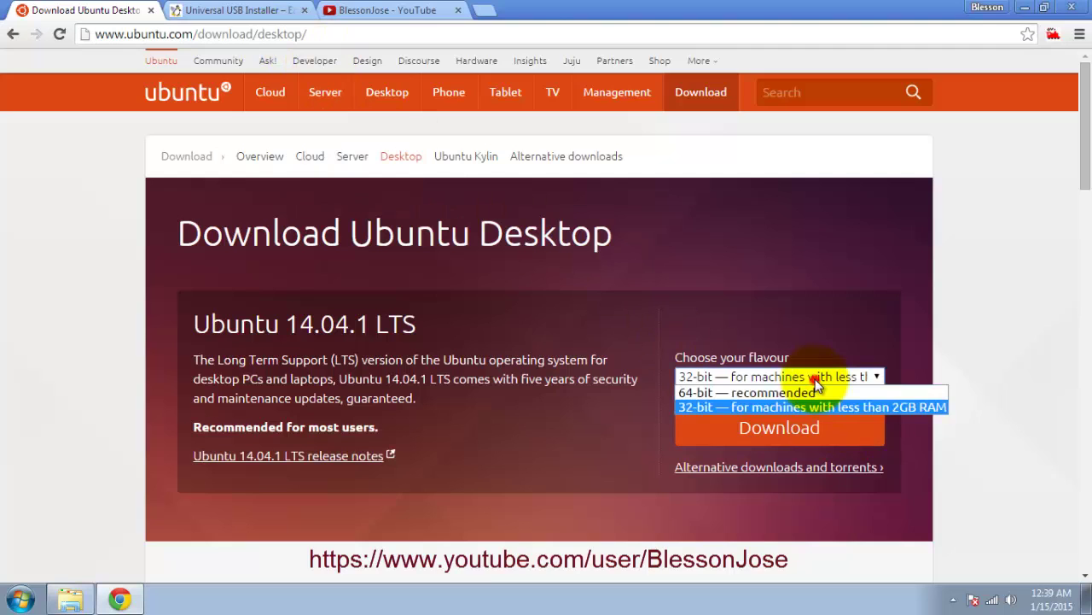
pyautogui.click(860, 323)
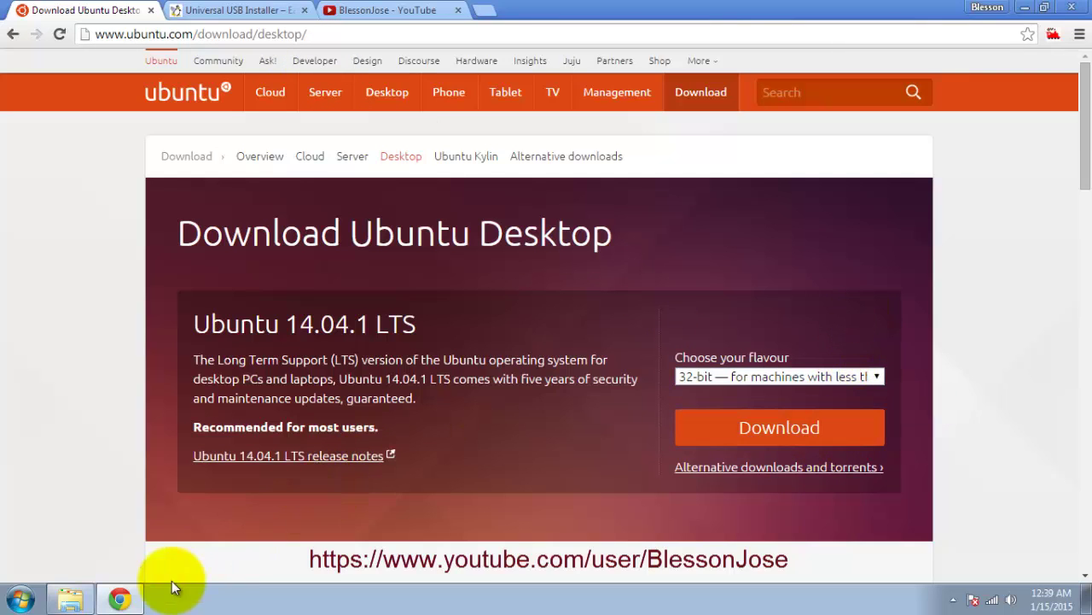
# - Launch Universal-USB-Installer-1.9.5.8.exe from the Bootable Flash folder
pyautogui.click(70, 598)
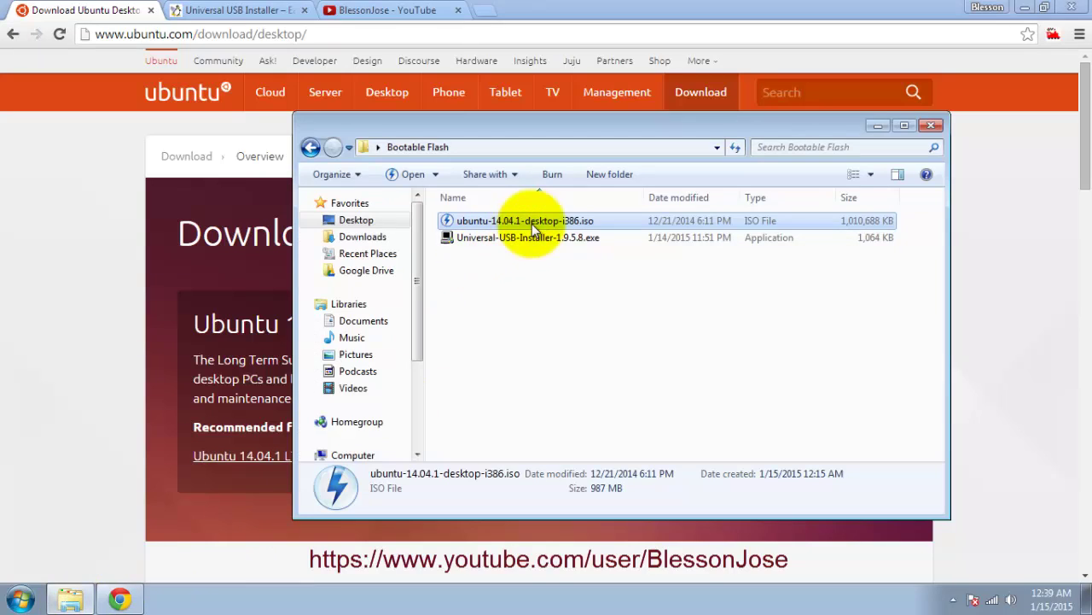
pyautogui.click(503, 300)
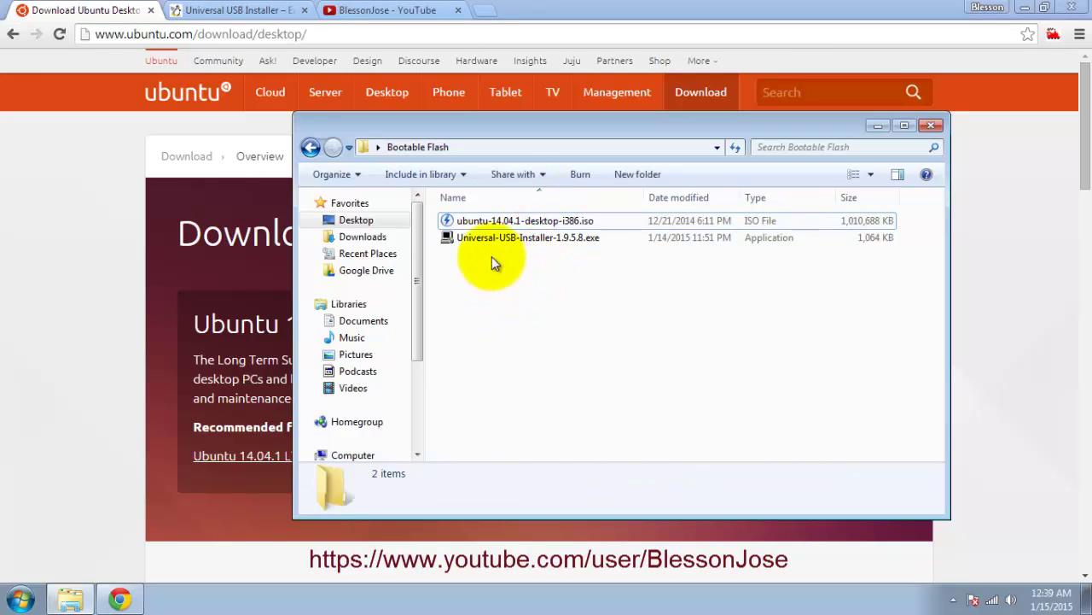
pyautogui.doubleClick(533, 240)
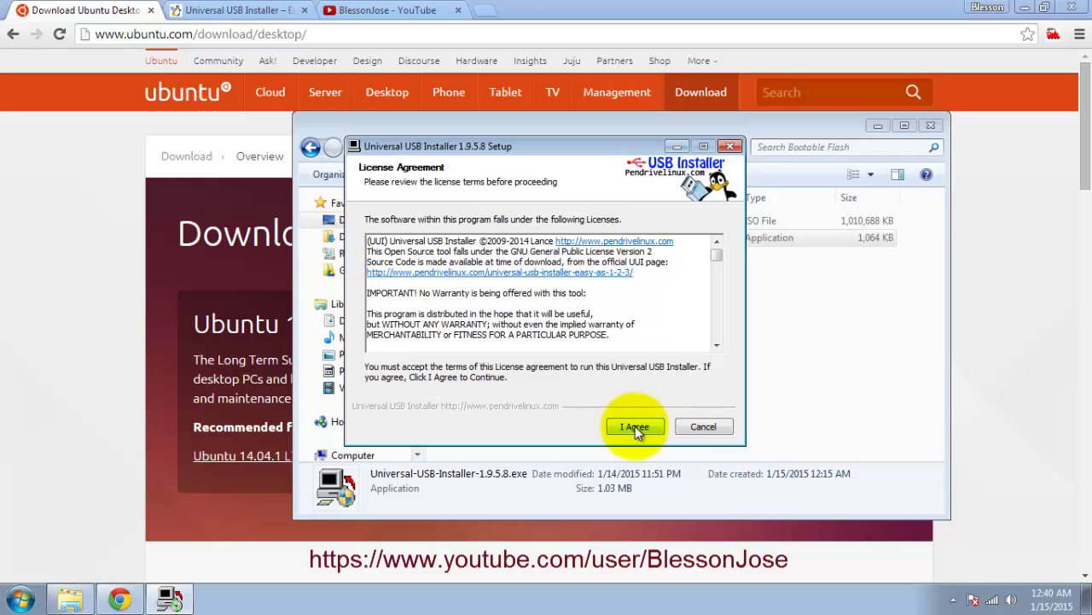
# - Accept the license agreement and pick Ubuntu from the Step 1 distribution list
pyautogui.click(635, 426)
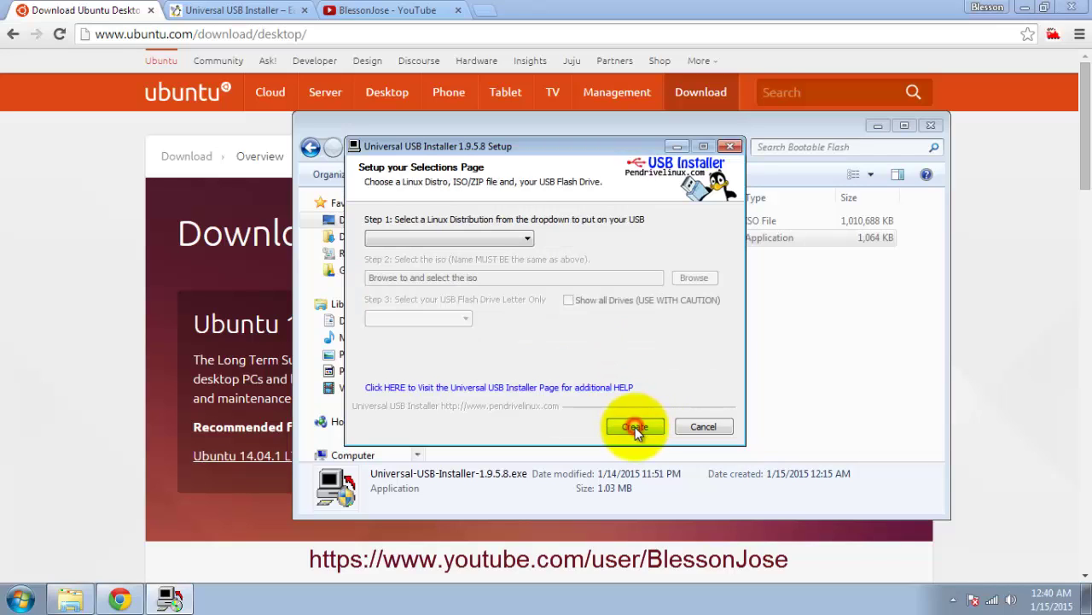
pyautogui.click(452, 238)
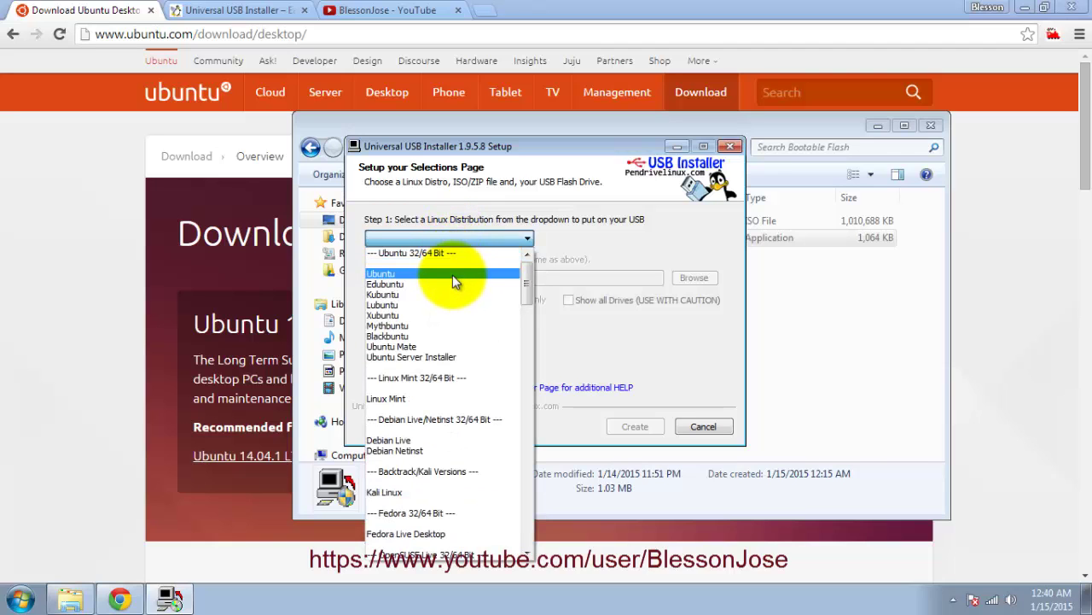
pyautogui.moveTo(527, 281)
pyautogui.mouseDown()
pyautogui.moveTo(527, 488)
pyautogui.moveTo(500, 586)
pyautogui.moveTo(524, 256)
pyautogui.moveTo(537, 427)
pyautogui.moveTo(504, 258)
pyautogui.mouseUp()
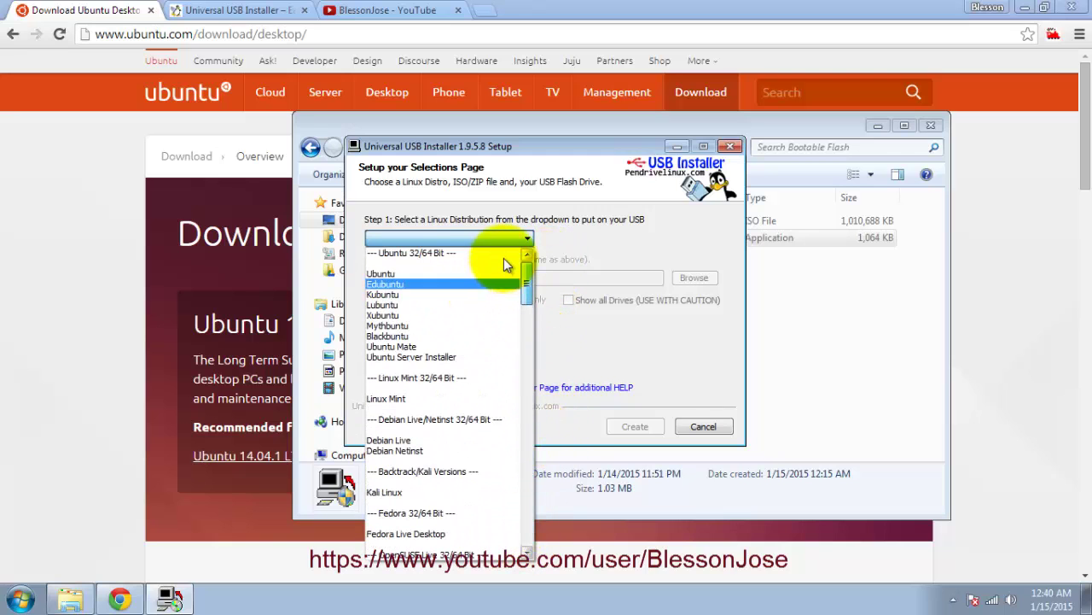
pyautogui.click(414, 273)
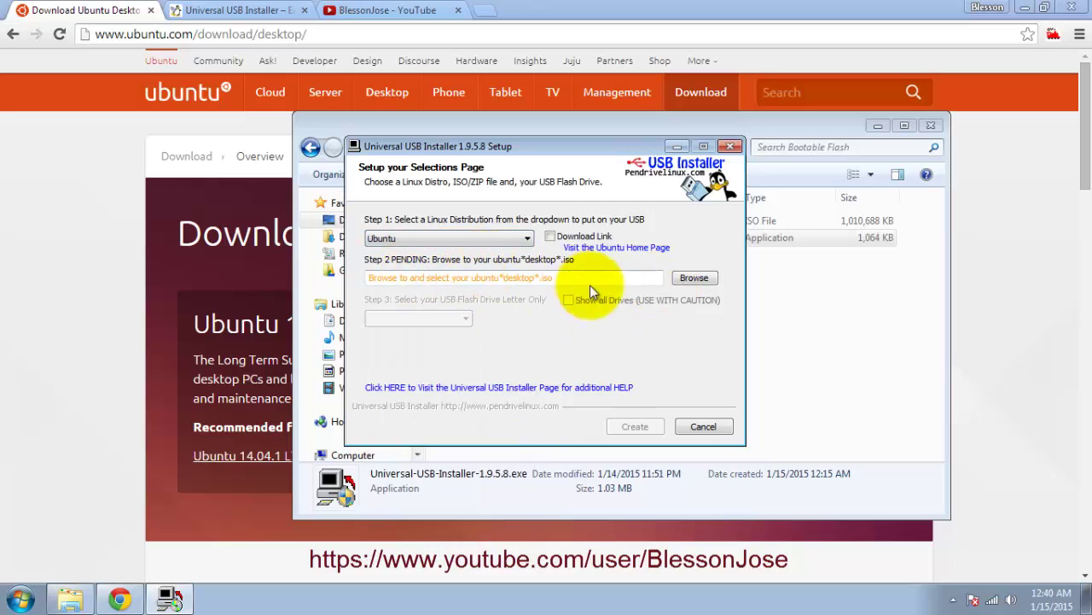
pyautogui.click(696, 280)
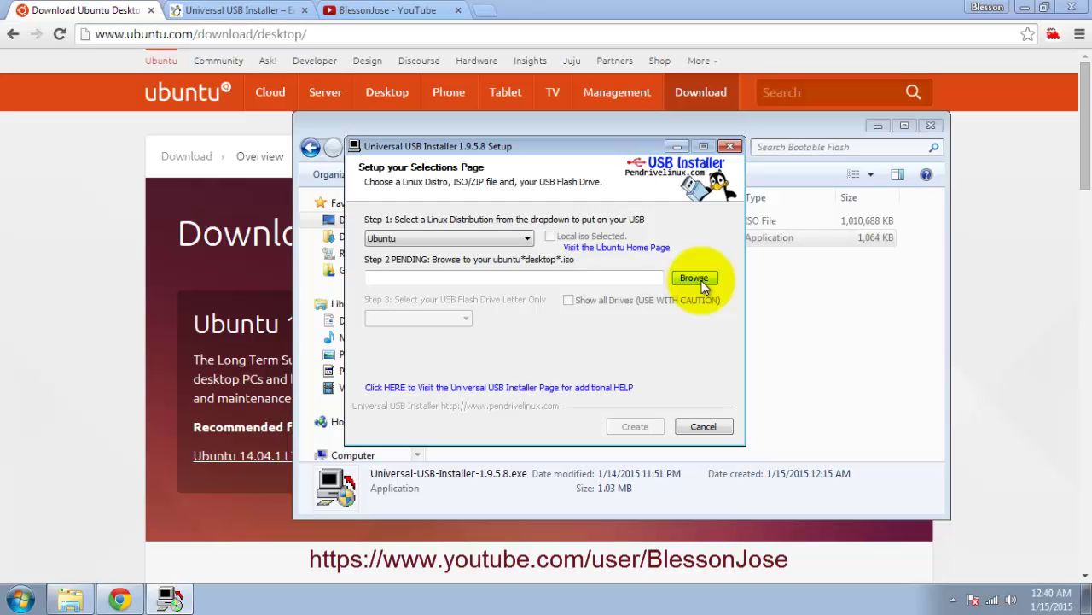
# - Load ubuntu-14.04.1-desktop-i386.iso as the source image
pyautogui.click(702, 282)
pyautogui.click(552, 268)
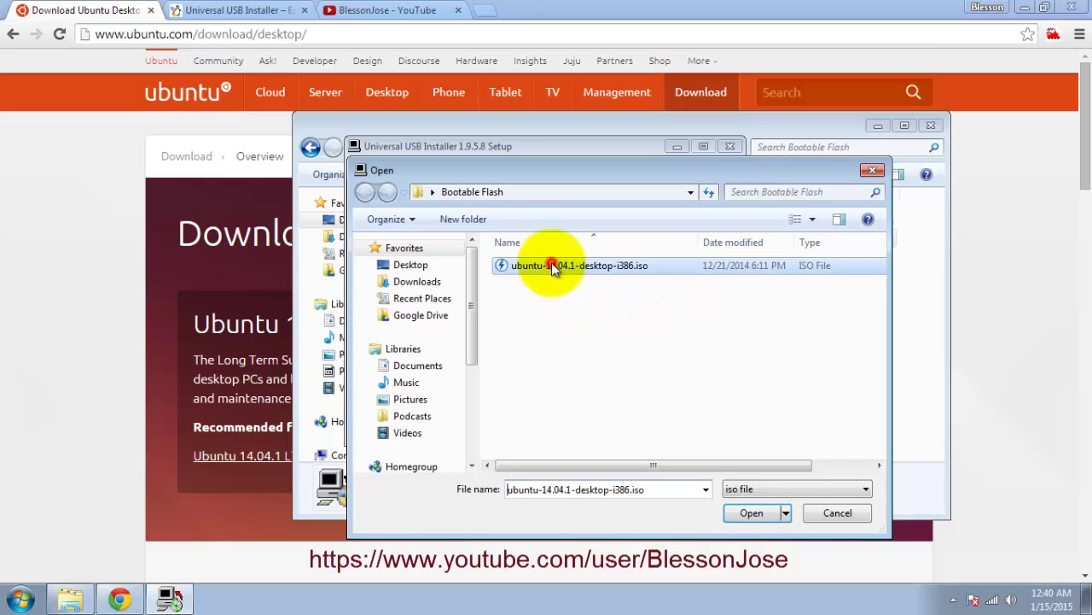
pyautogui.click(764, 512)
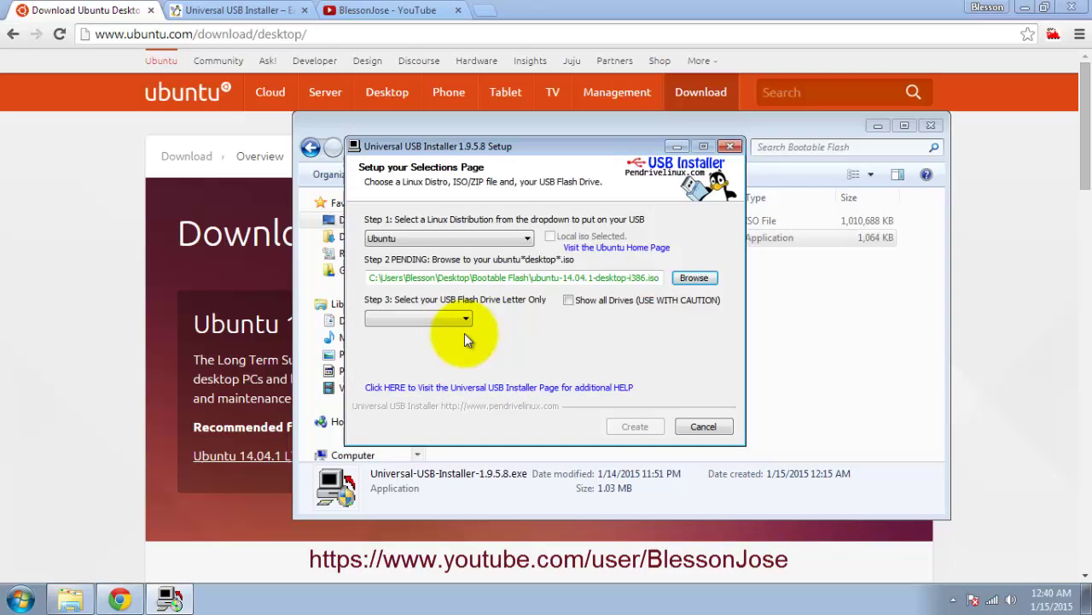
# - Choose the 3GB F: flash drive as target and enable FAT32 formatting
pyautogui.click(419, 318)
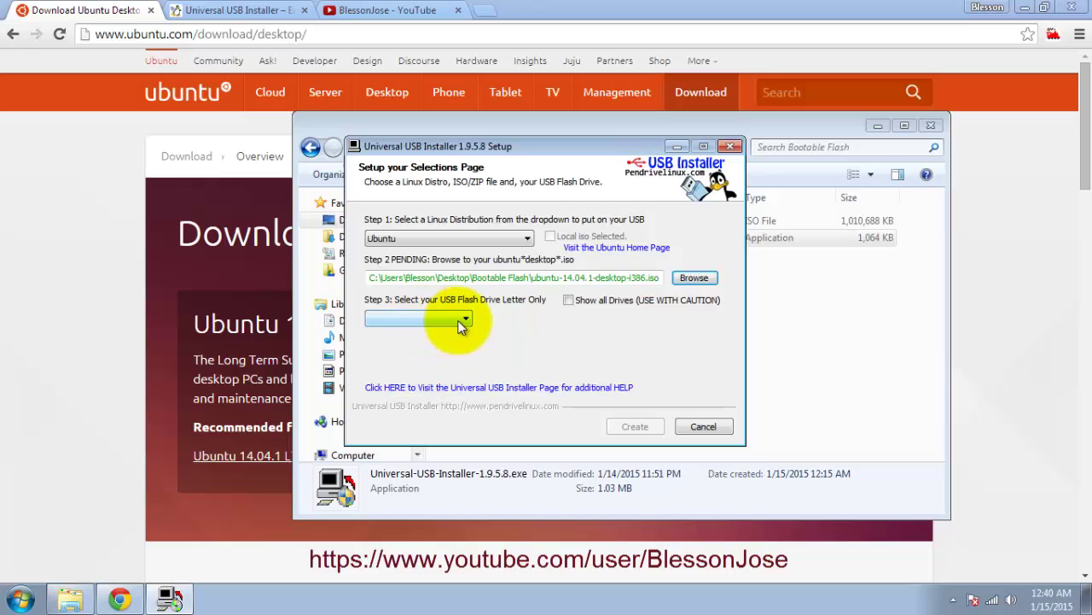
pyautogui.click(434, 323)
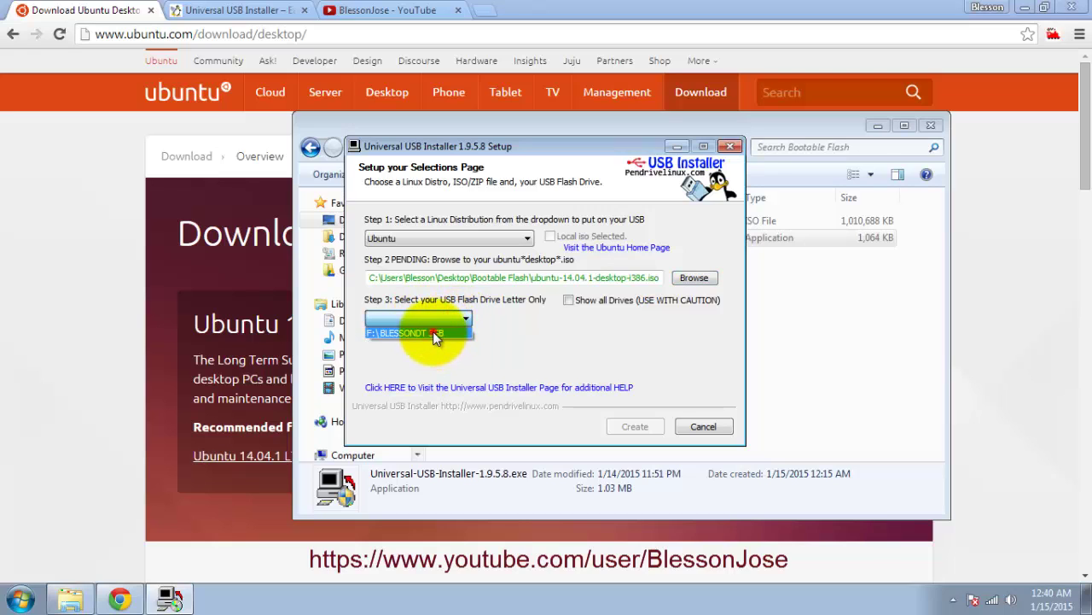
pyautogui.click(432, 331)
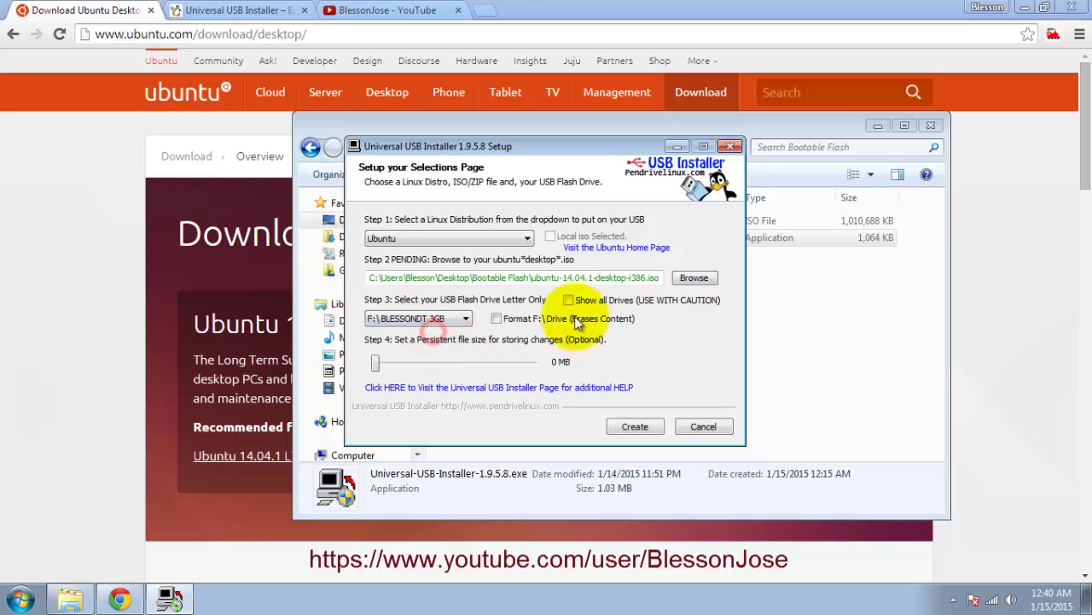
pyautogui.click(495, 320)
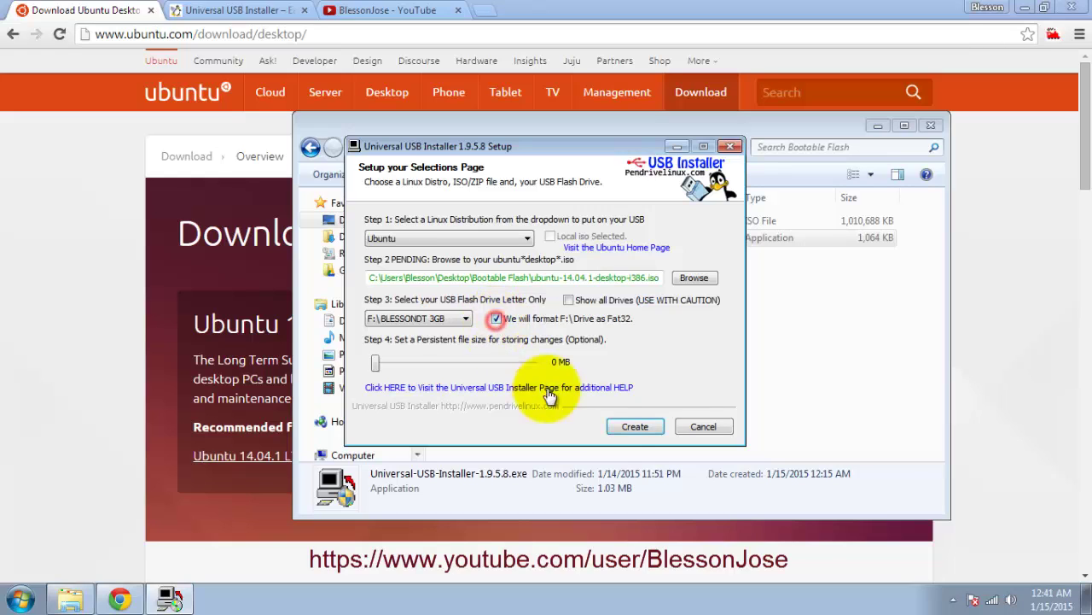
# - Create the bootable drive, approving the format and Ubuntu install on F:
pyautogui.click(655, 430)
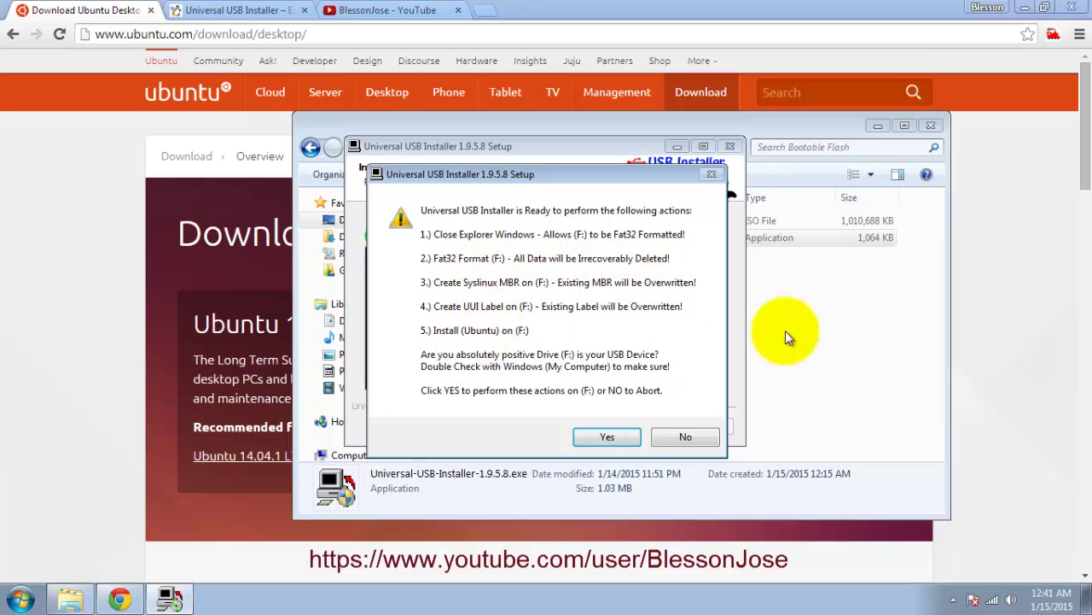
pyautogui.click(607, 445)
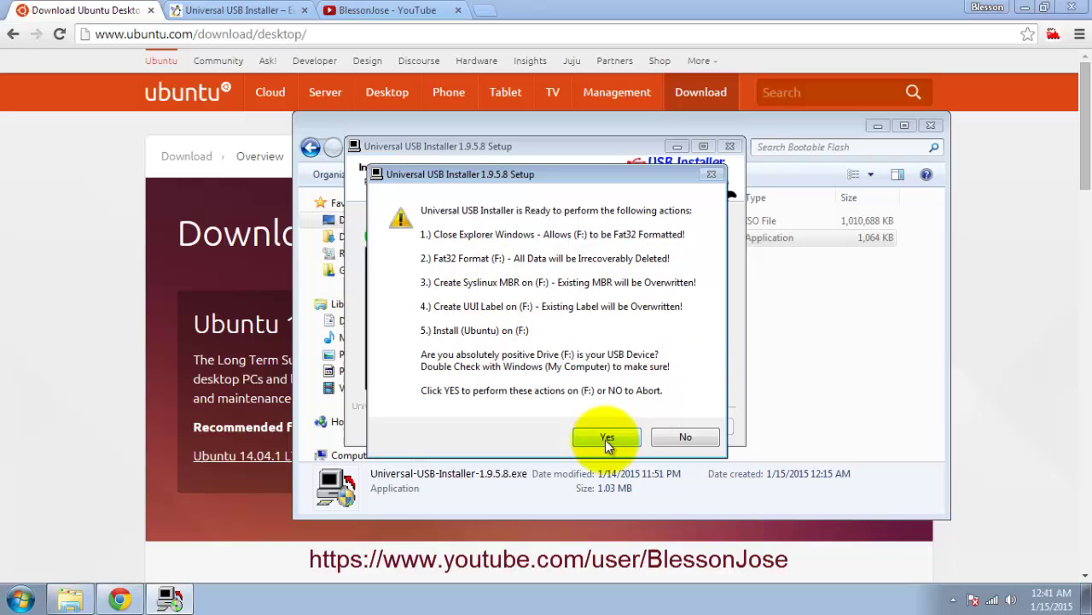
pyautogui.click(605, 440)
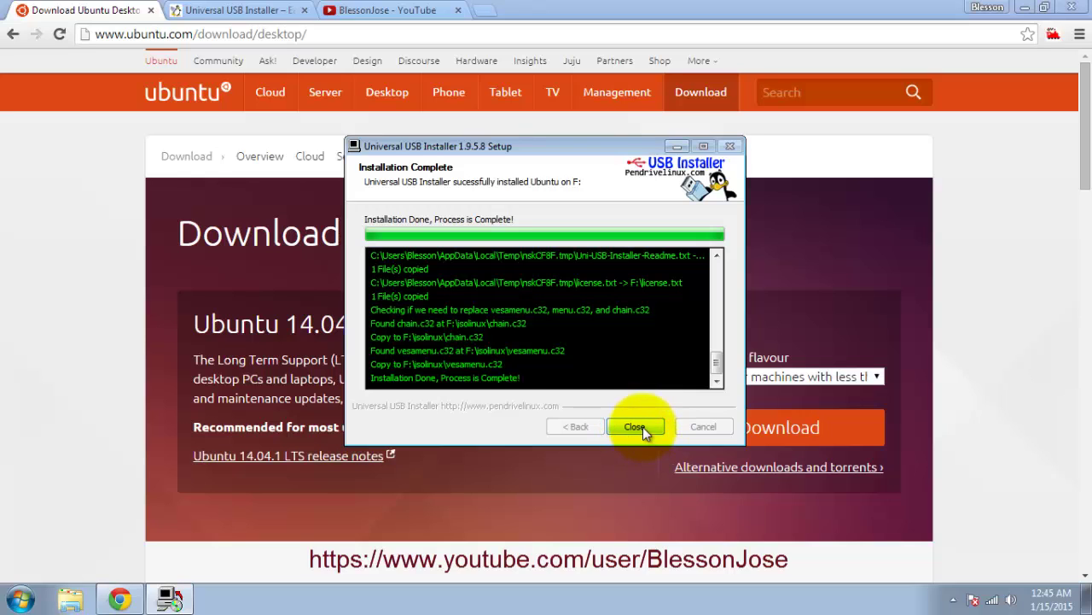
# - Close the installer once it reports the installation done
pyautogui.click(643, 427)
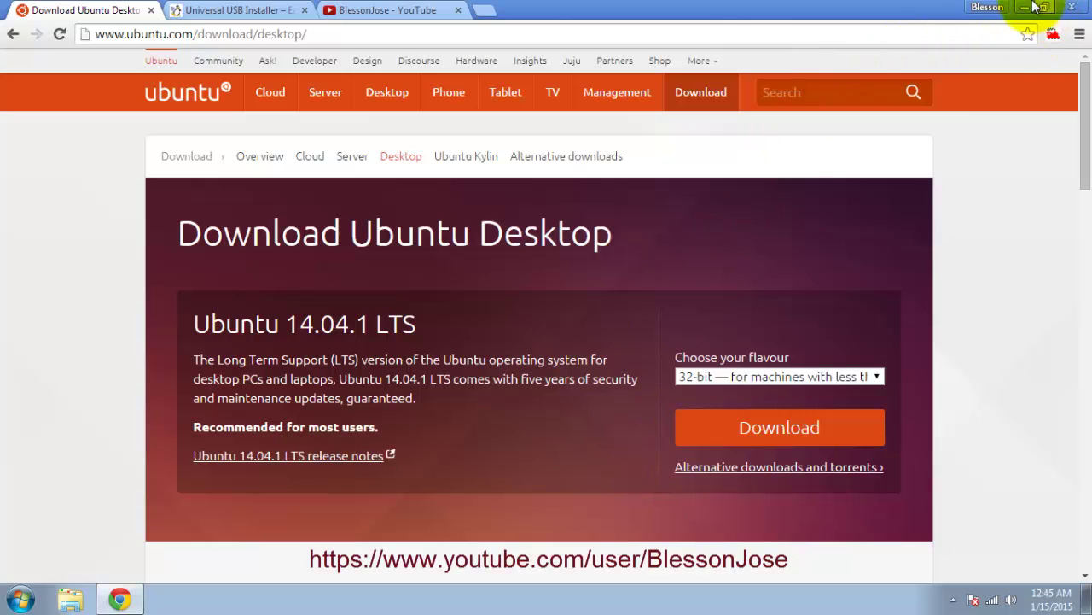
pyautogui.press('super+d')
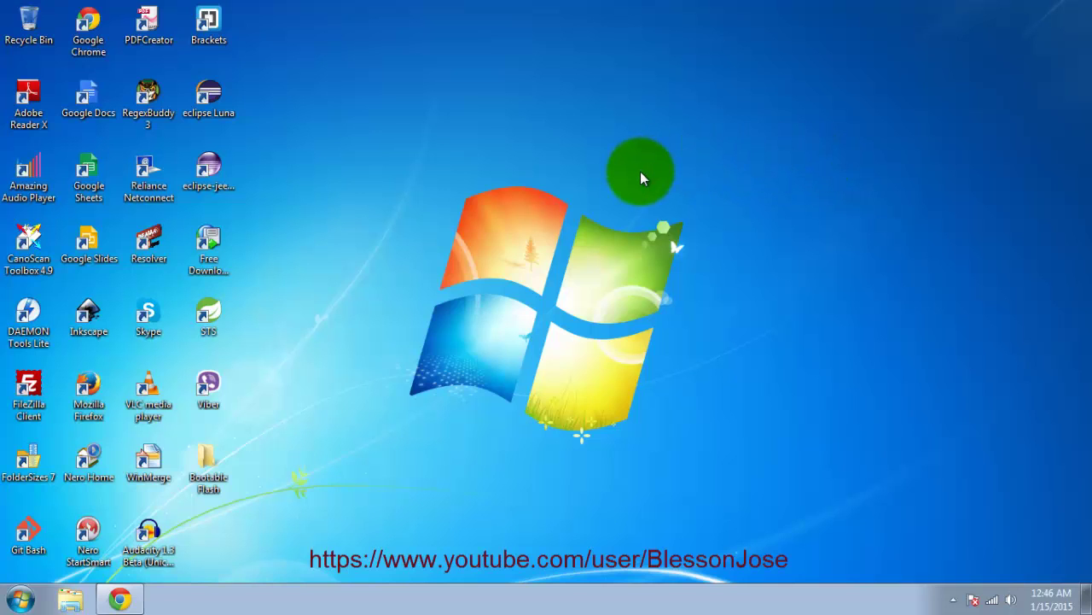
# - Scroll the BlessonJose YouTube channel page through its Blender and Ubuntu tutorial playlists
pyautogui.click(120, 598)
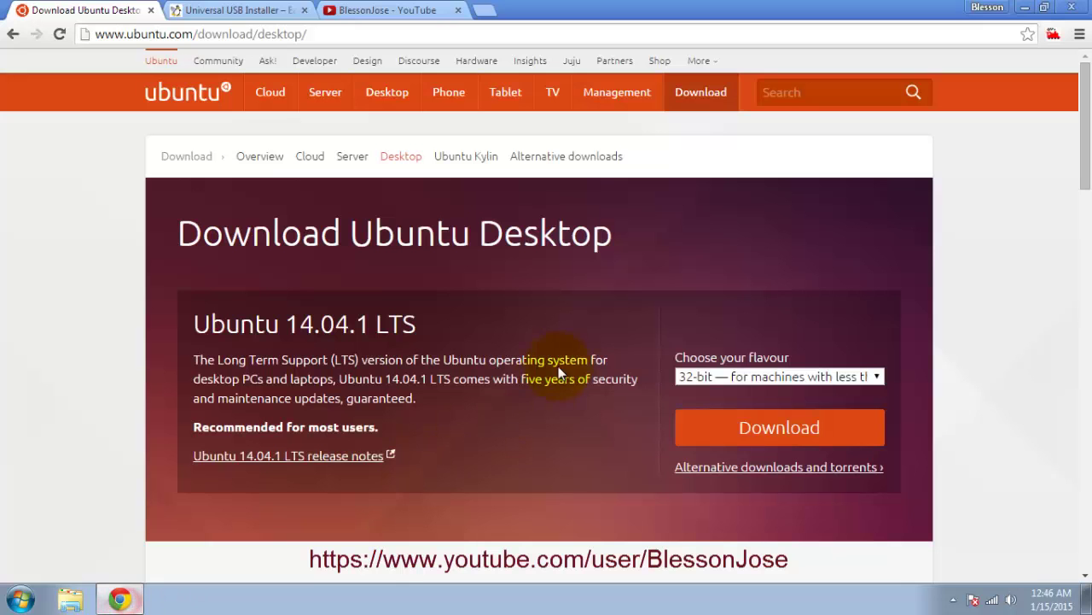
pyautogui.click(367, 10)
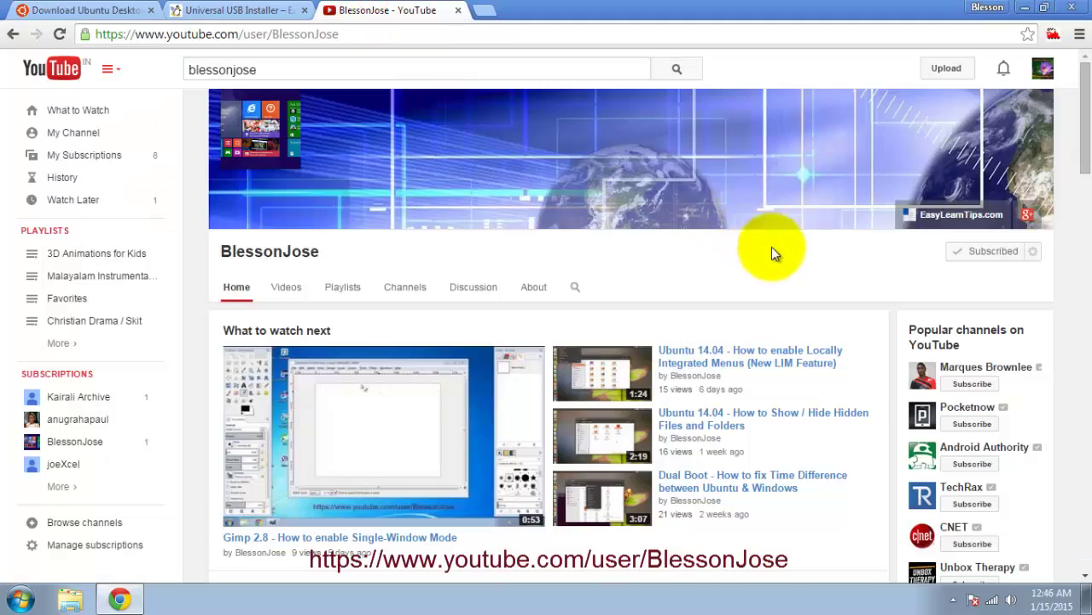
pyautogui.scroll(-5, 772, 253)
pyautogui.scroll(-5, 791, 266)
pyautogui.scroll(-5, 802, 291)
pyautogui.scroll(-4, 804, 329)
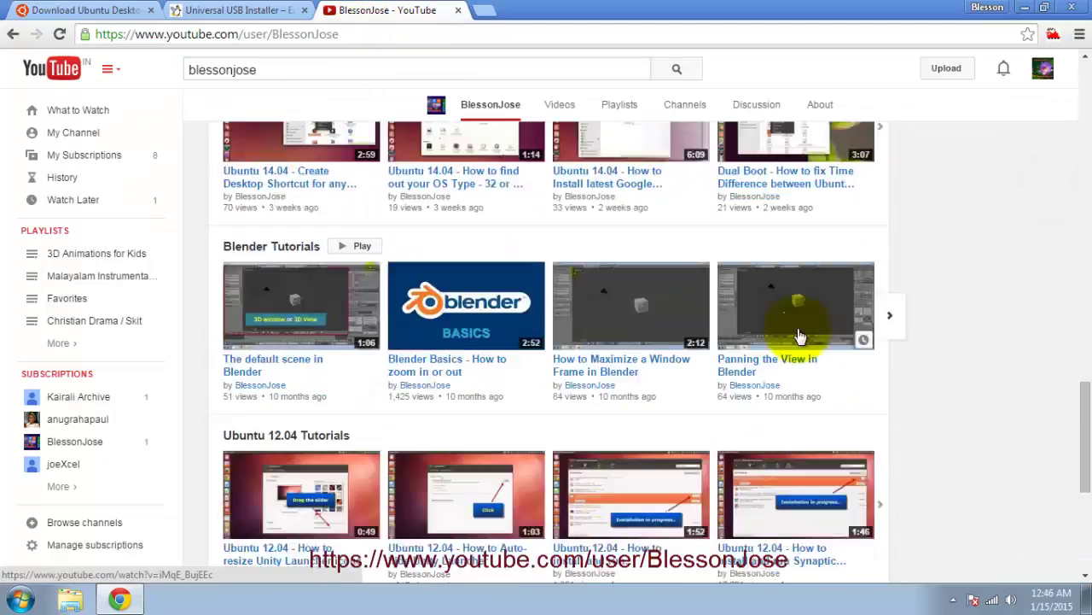
pyautogui.scroll(-2, 803, 335)
pyautogui.scroll(-3, 811, 358)
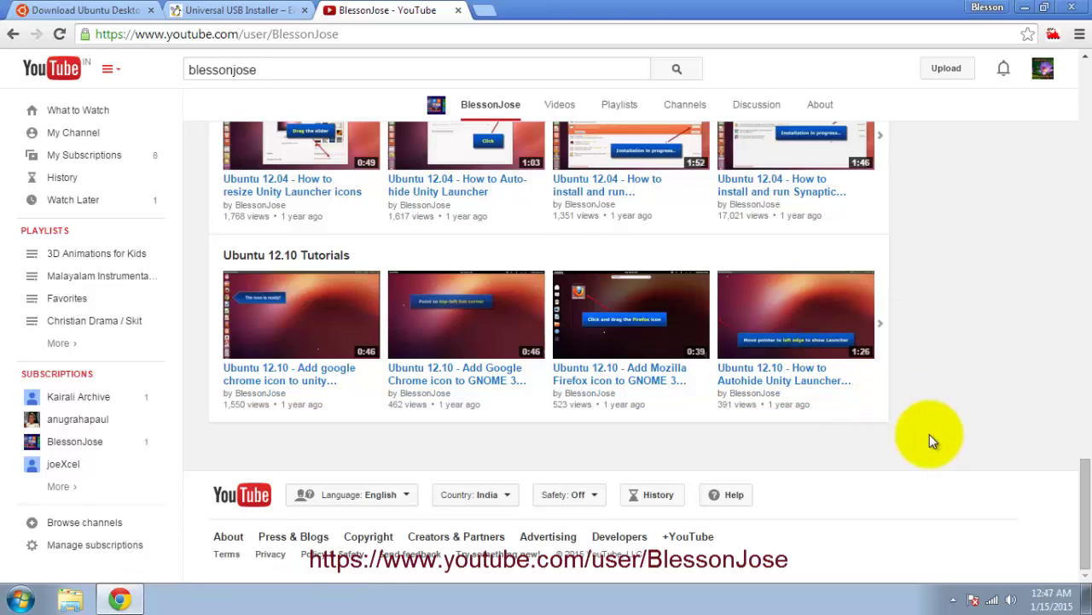
pyautogui.scroll(1, 931, 437)
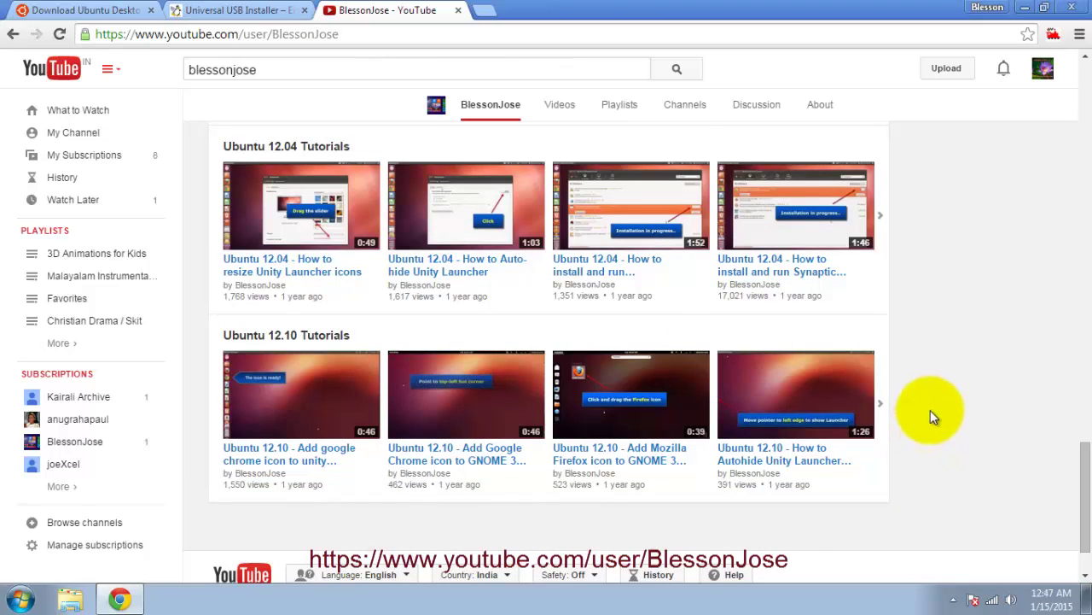
pyautogui.scroll(1, 931, 416)
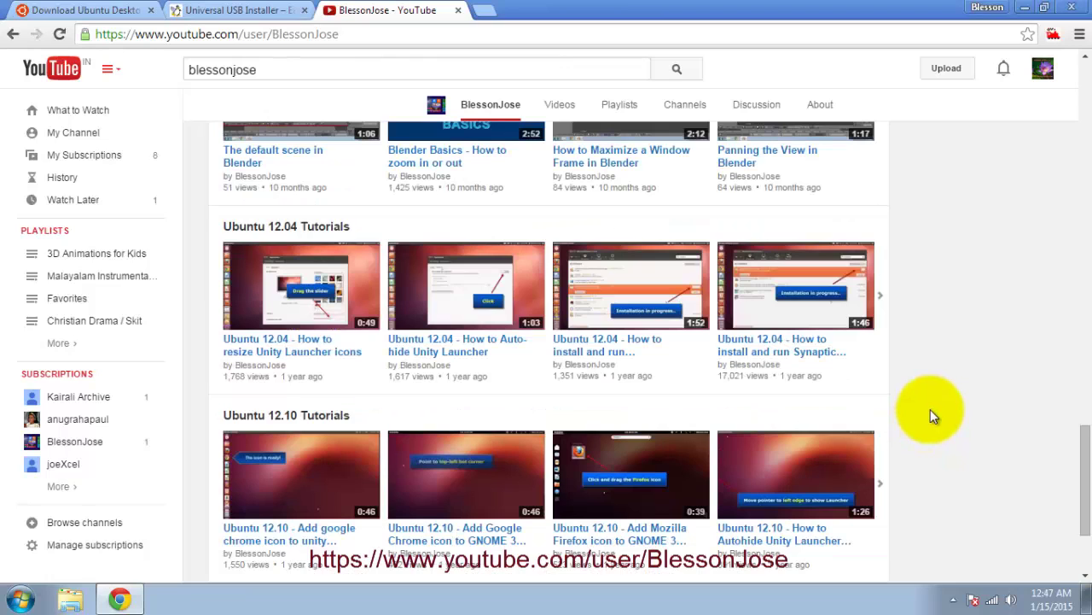